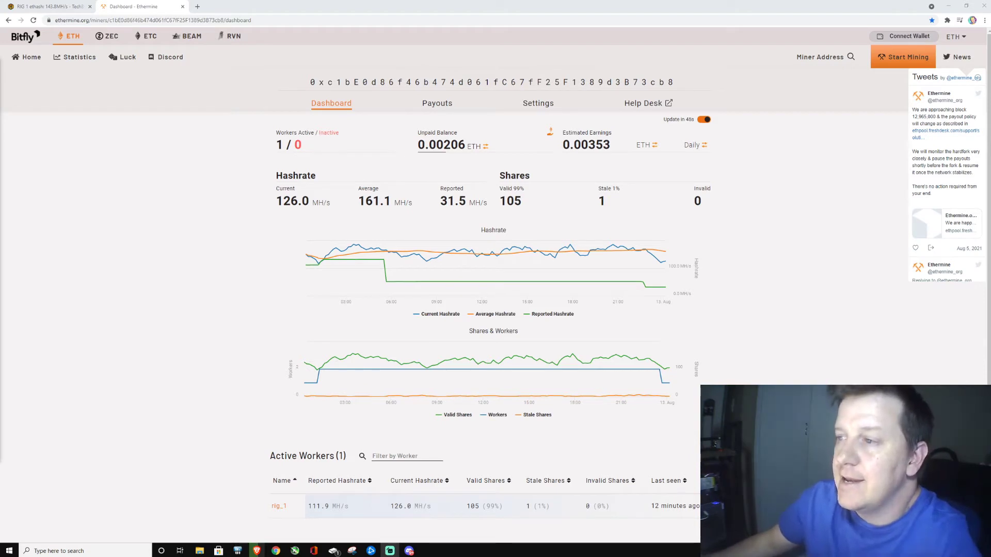
- Go to Ethermine's Payouts settings, Payment Method sub-tab, and adjust the page zoom
mouse_move(313, 358)
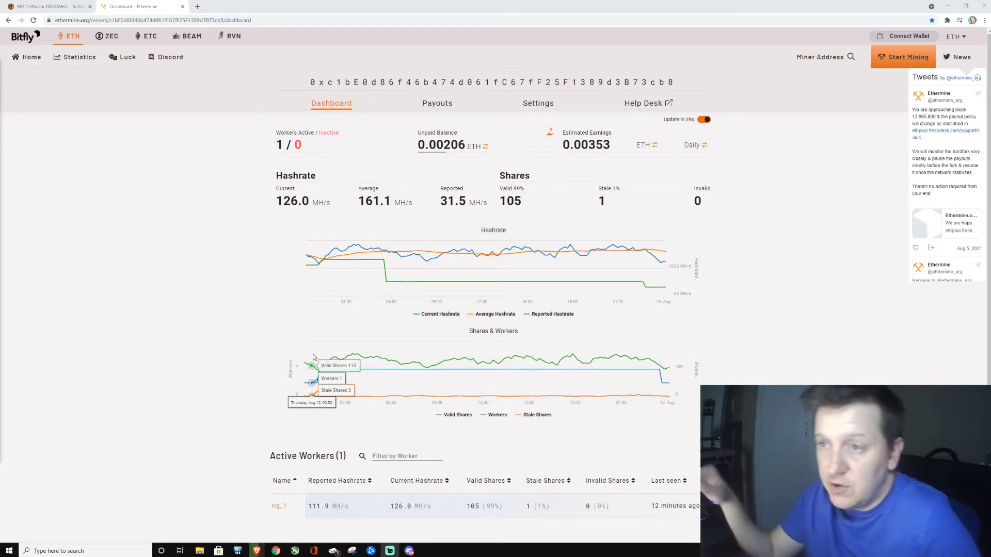
mouse_move(472, 149)
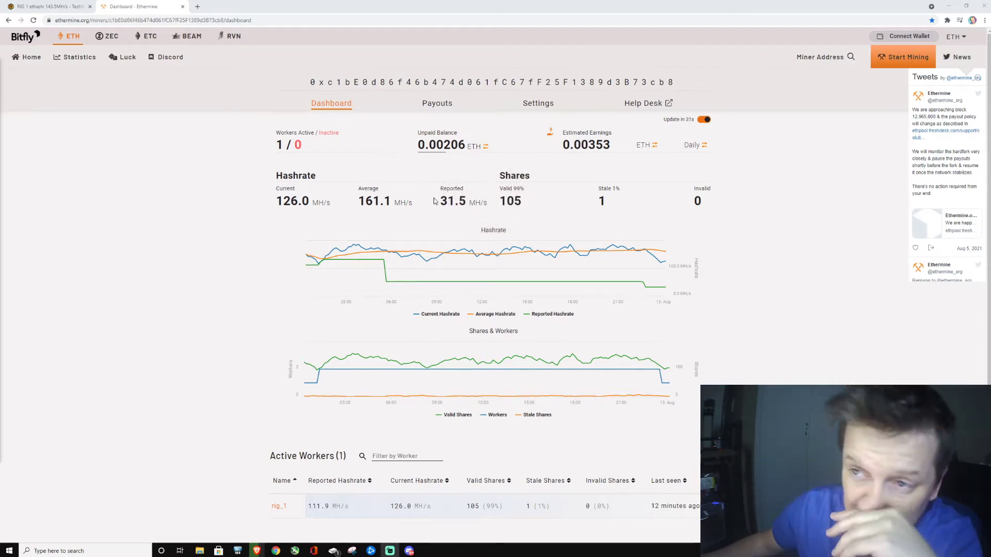
click(437, 104)
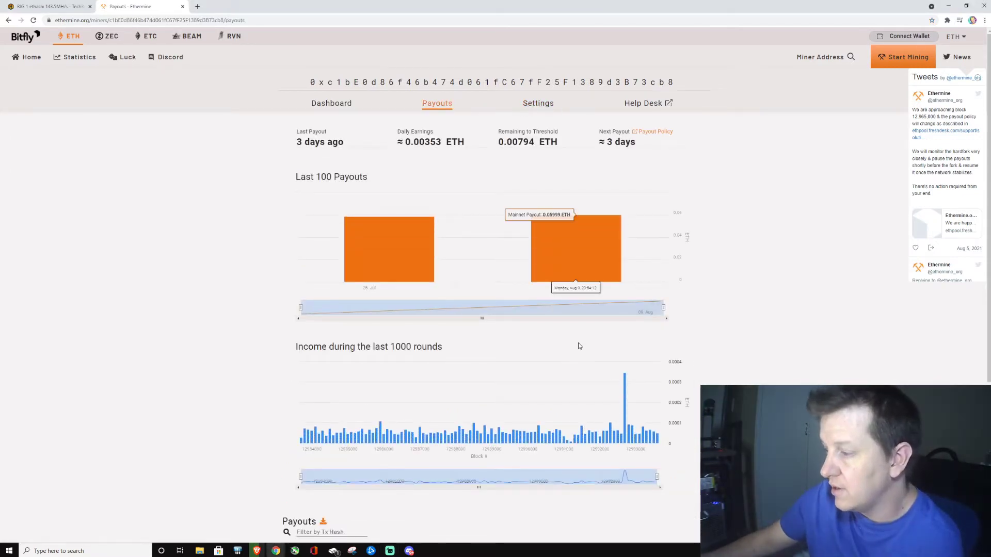
click(537, 104)
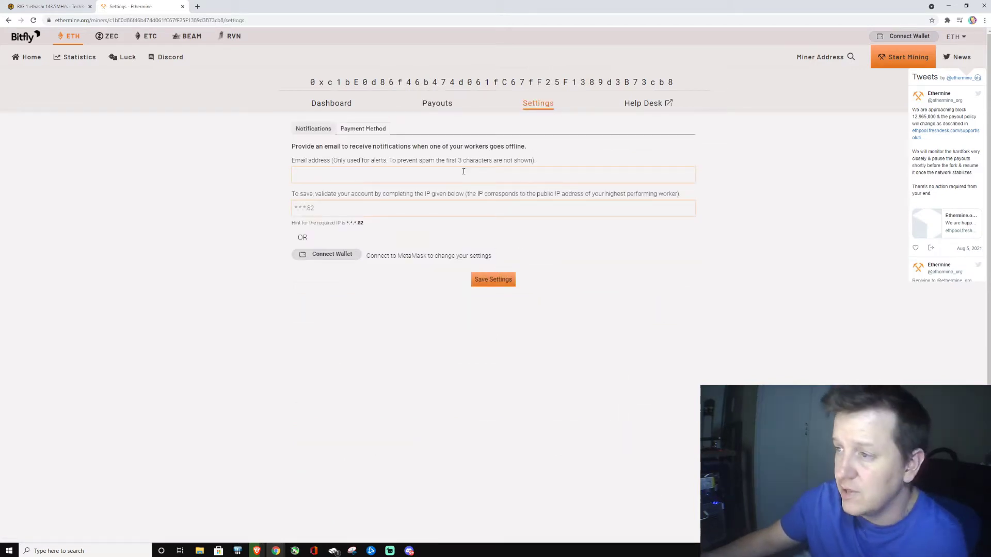
click(372, 130)
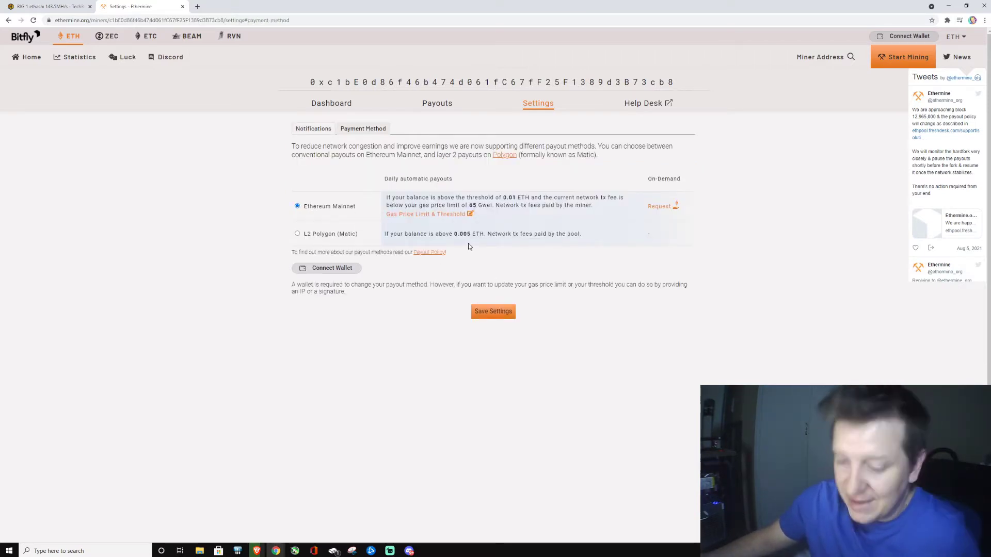
key(ctrl+plus)
key(ctrl+plus)
key(ctrl+plus)
key(ctrl+plus)
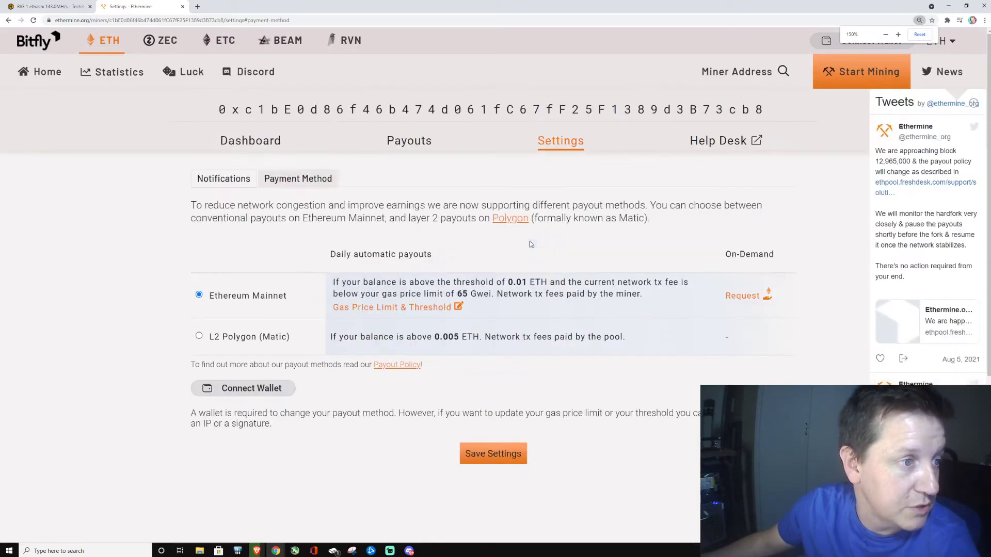
key(ctrl+minus)
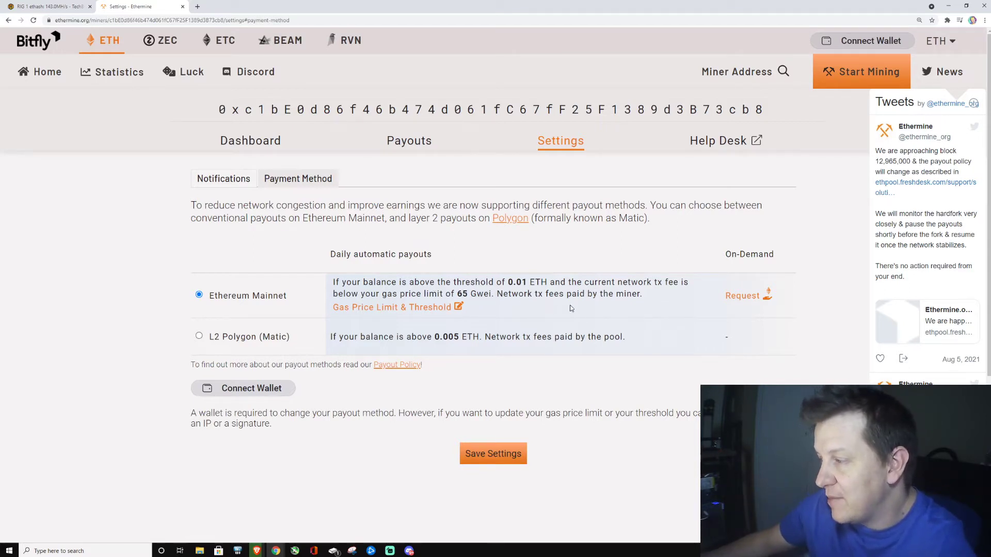
- Open the Gas Price Limit & Threshold form, then start a new browser tab
click(392, 307)
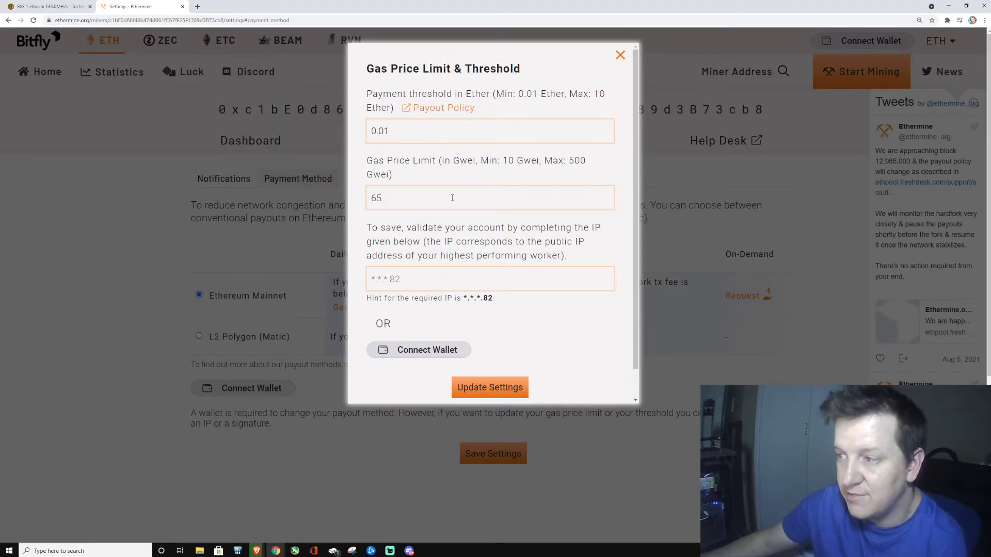
click(197, 6)
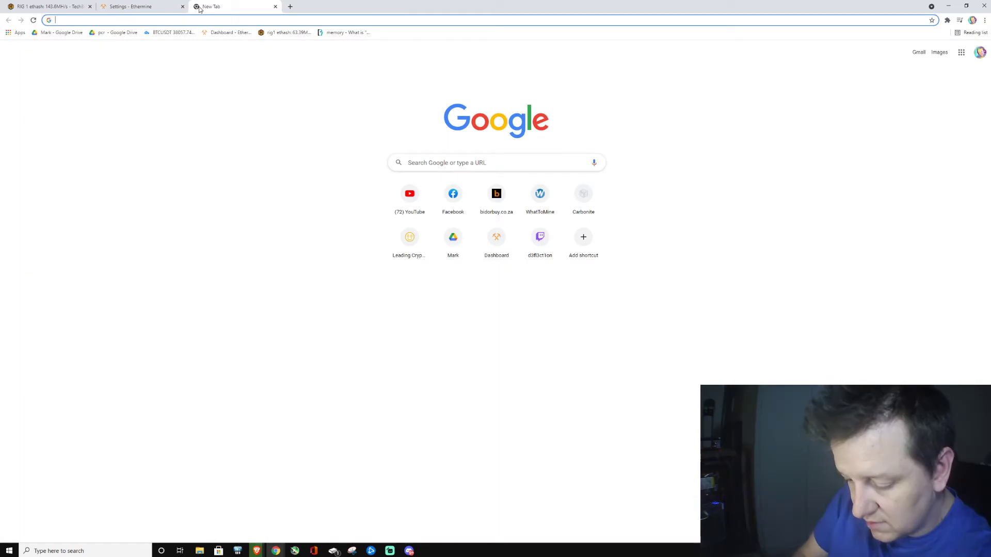
- Search Google for '65 gwei to usd' and open the Nomics GWEI-to-USD converter
text(65 gwei)
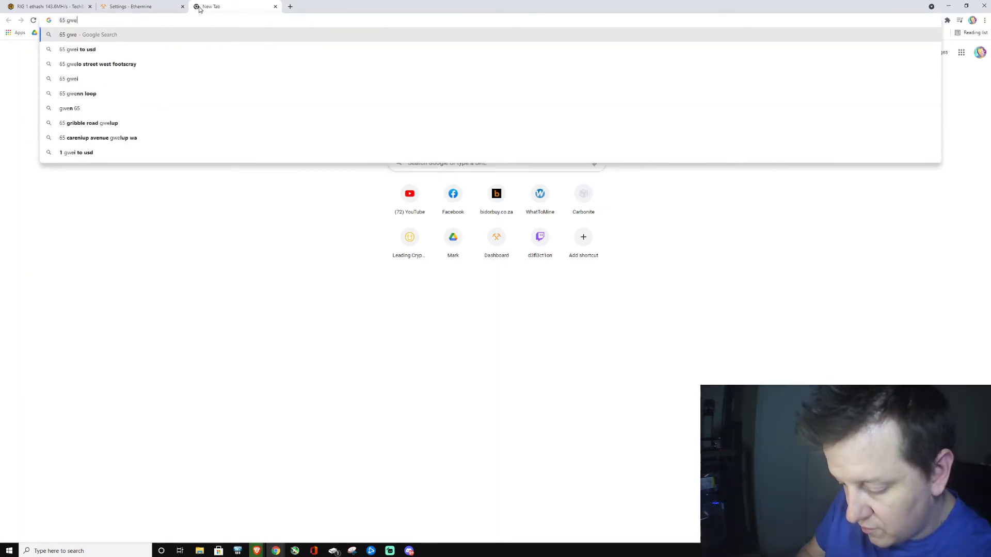
key(Return)
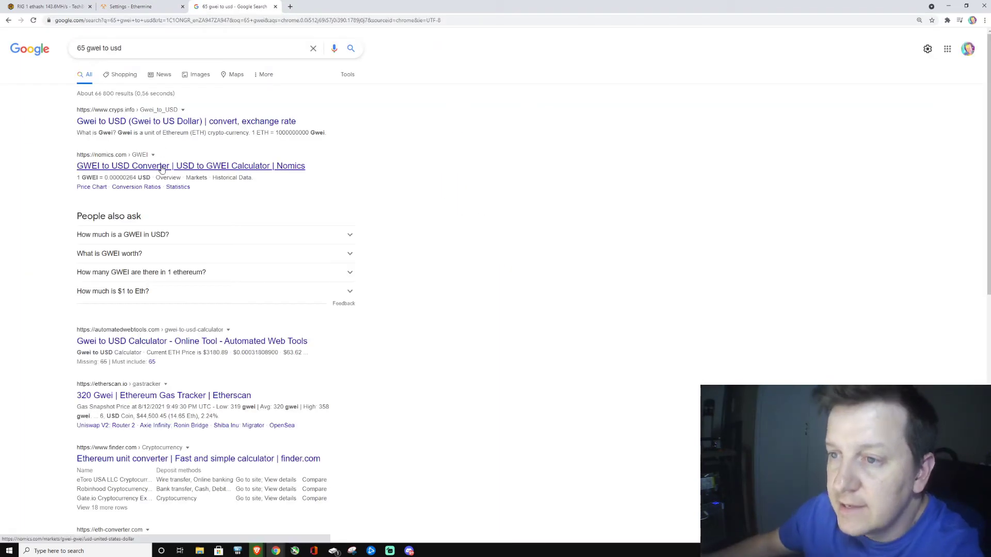
click(171, 166)
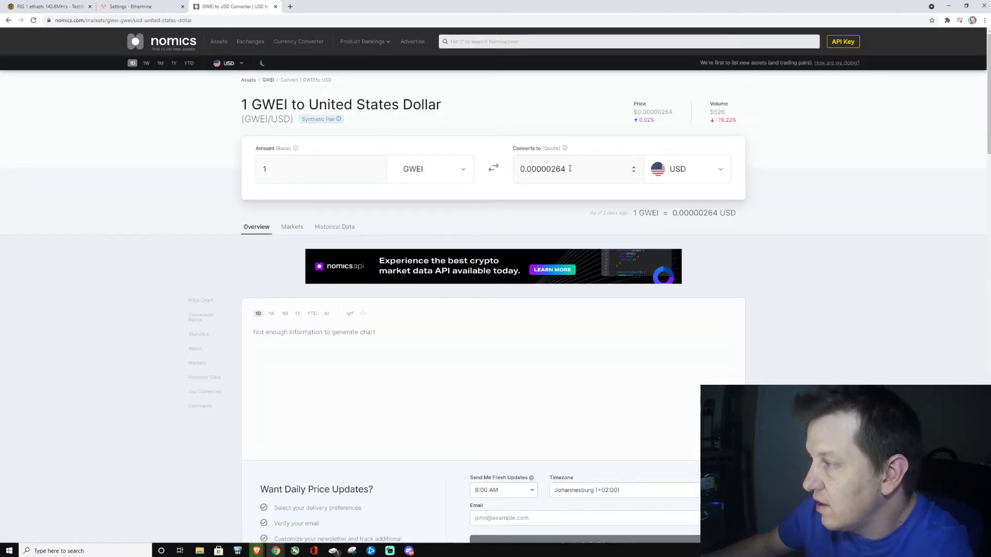
drag(570, 169, 543, 171)
click(543, 171)
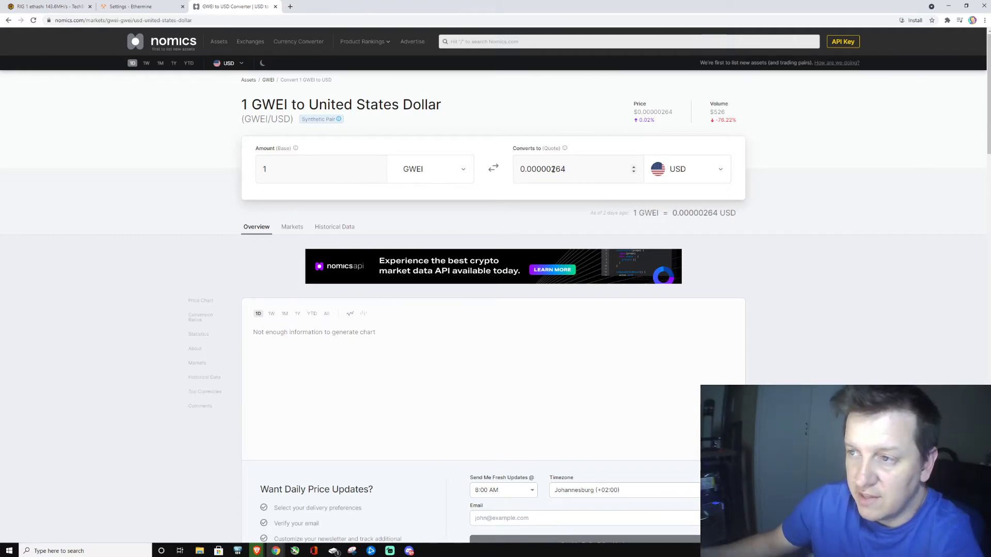
- Convert 65 Gwei (0.000171 USD) and 100 Gwei (0.000264 USD), checking Ethermine's 65 Gwei limit
click(278, 160)
drag(278, 160, 231, 195)
text(65)
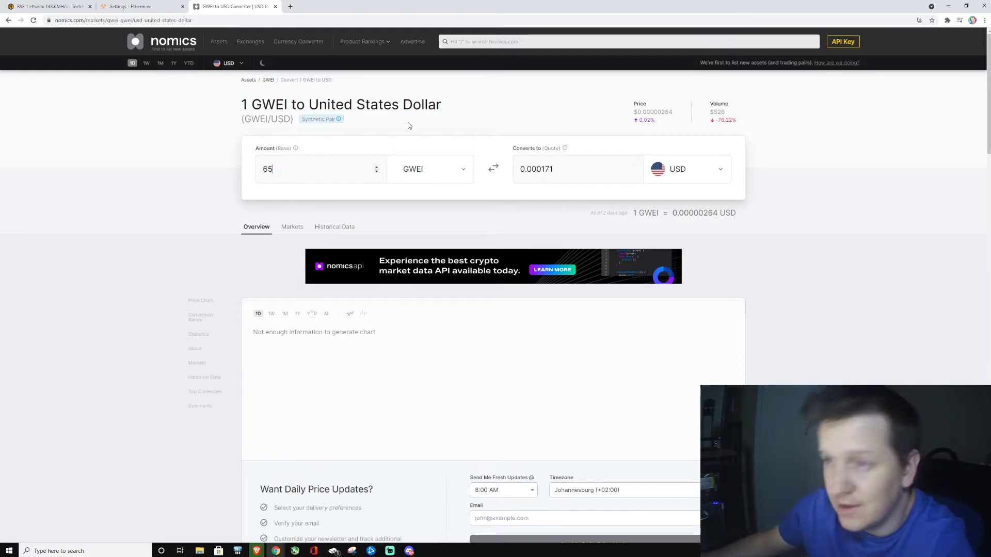
click(120, 5)
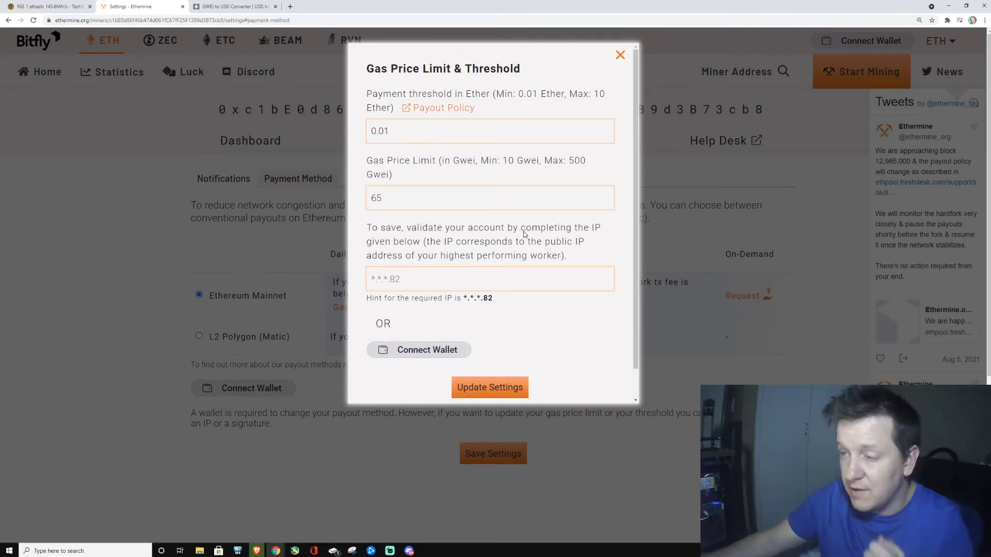
click(232, 6)
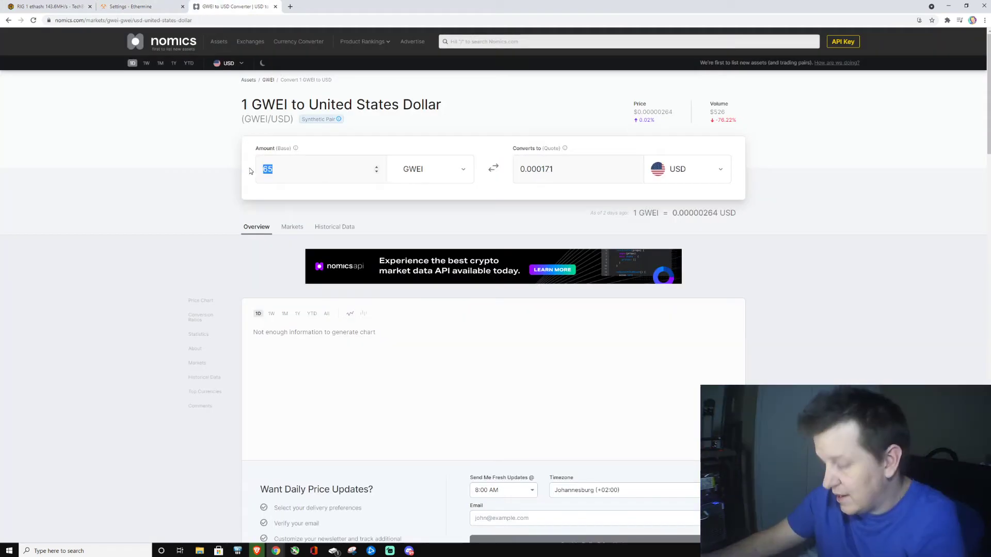
text(100)
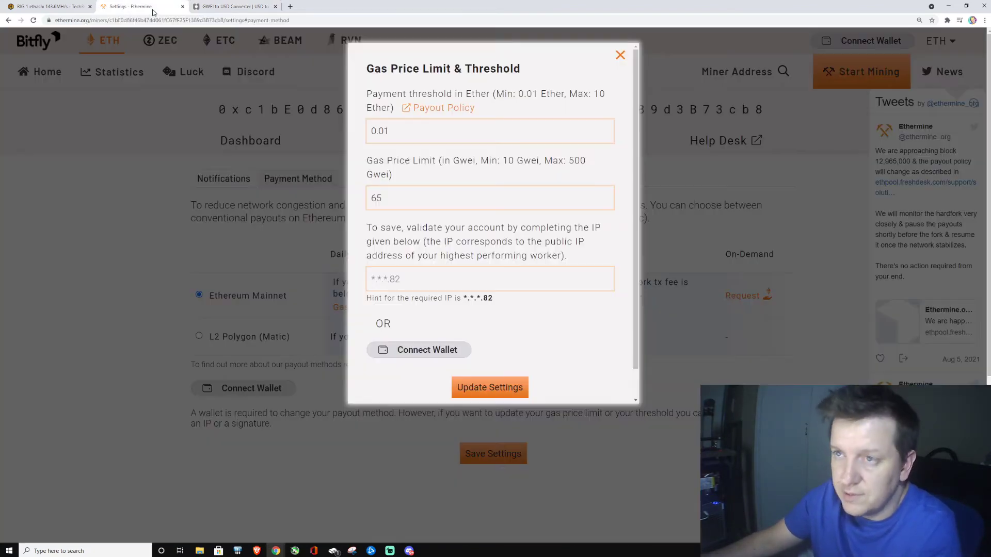
click(149, 7)
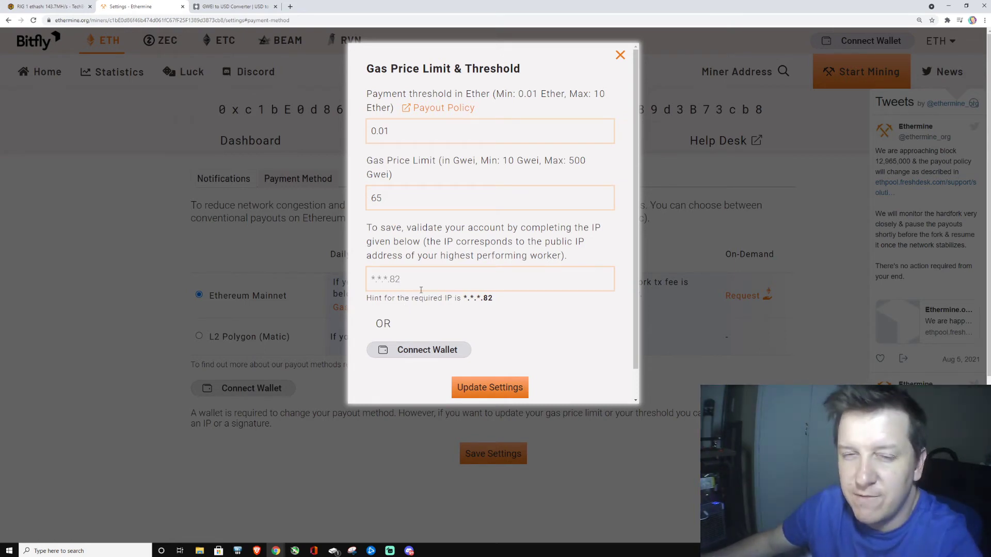
- Open the crypps.info Gwei converter in a background tab and close Ethermine's gas limit form unchanged
click(240, 10)
click(8, 20)
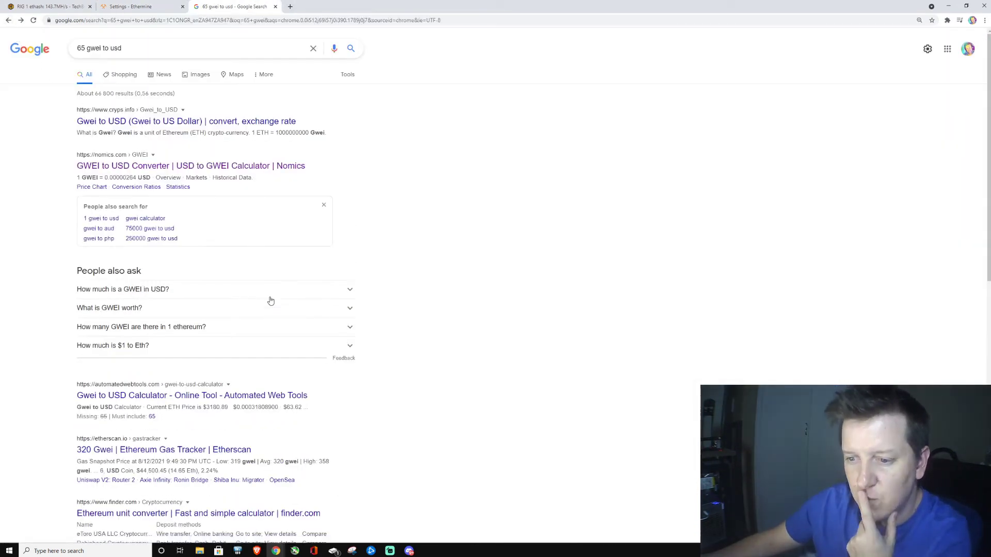
middle_click(135, 121)
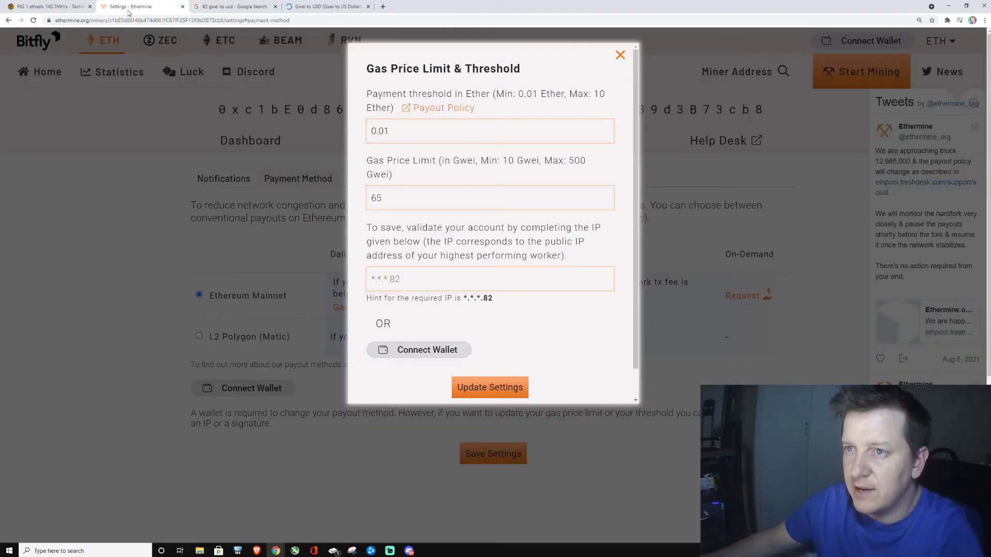
click(130, 6)
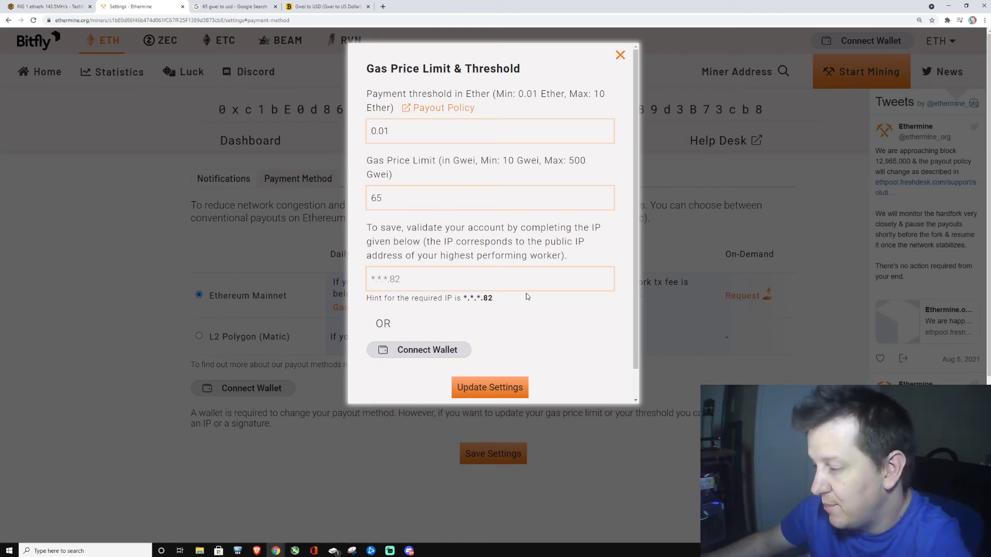
click(620, 55)
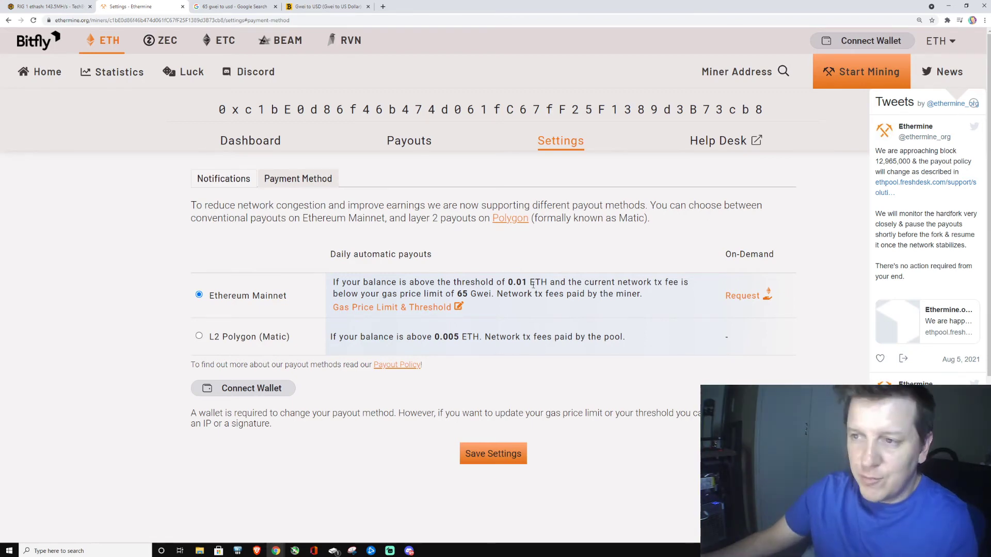
- Review the Ethermine dashboard hashrate stats and payout history, then return to Settings
click(262, 140)
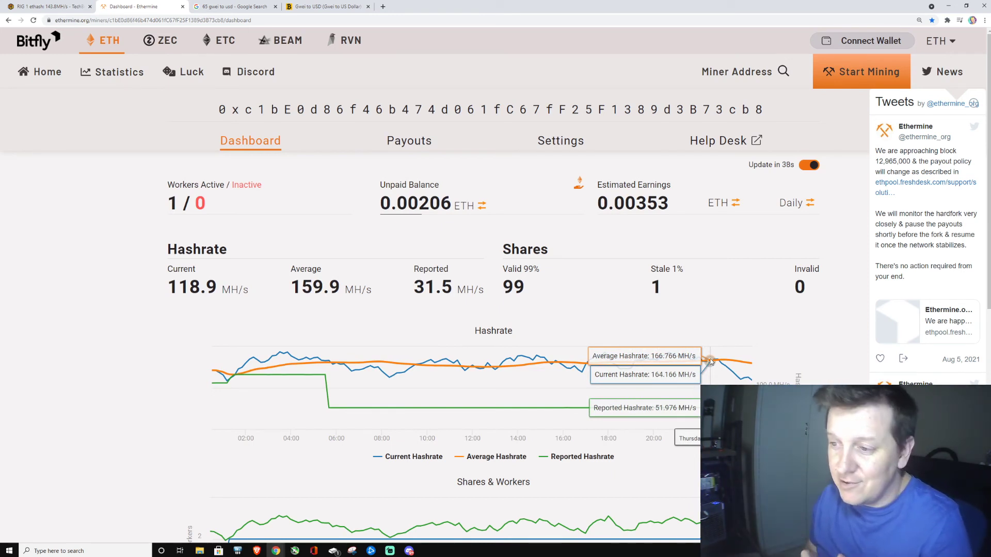
mouse_move(252, 298)
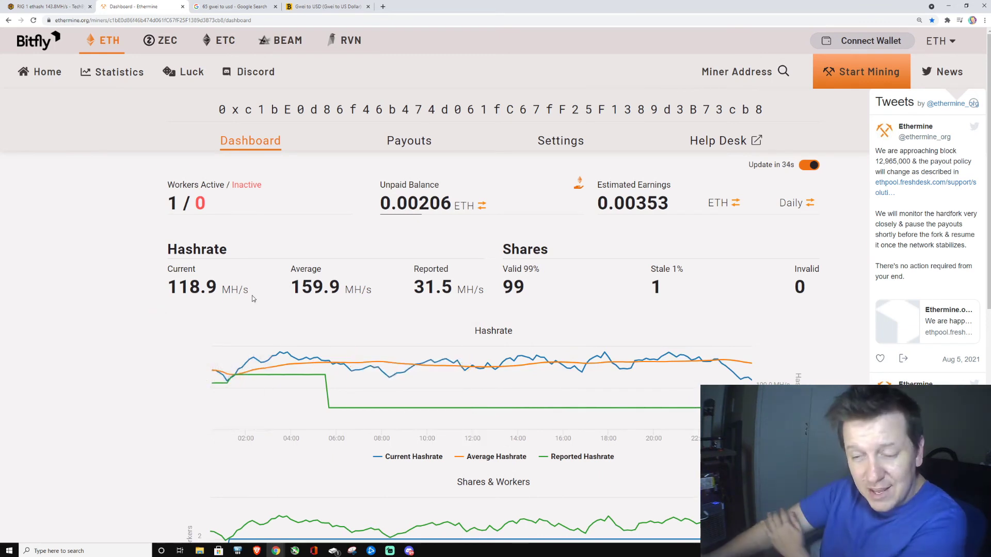
mouse_move(310, 294)
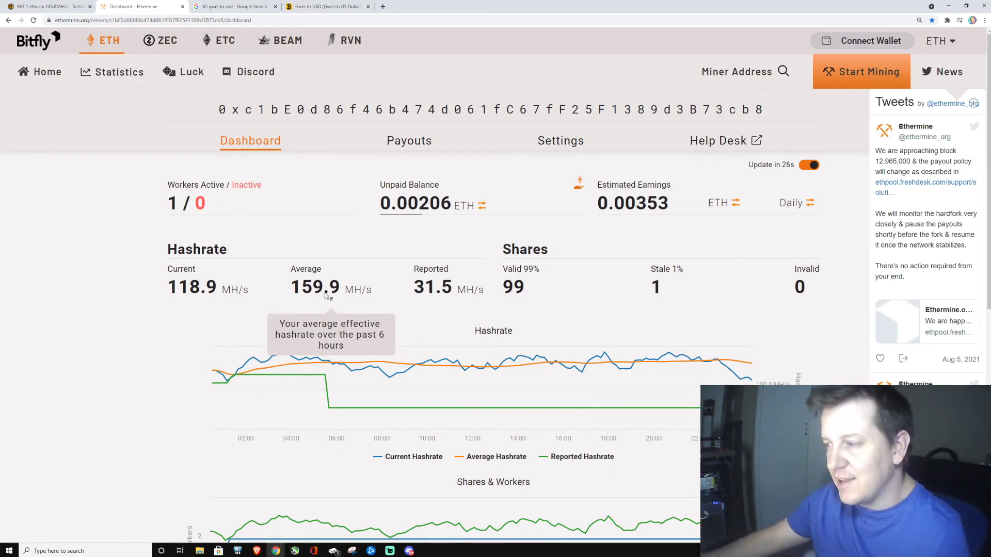
mouse_move(523, 291)
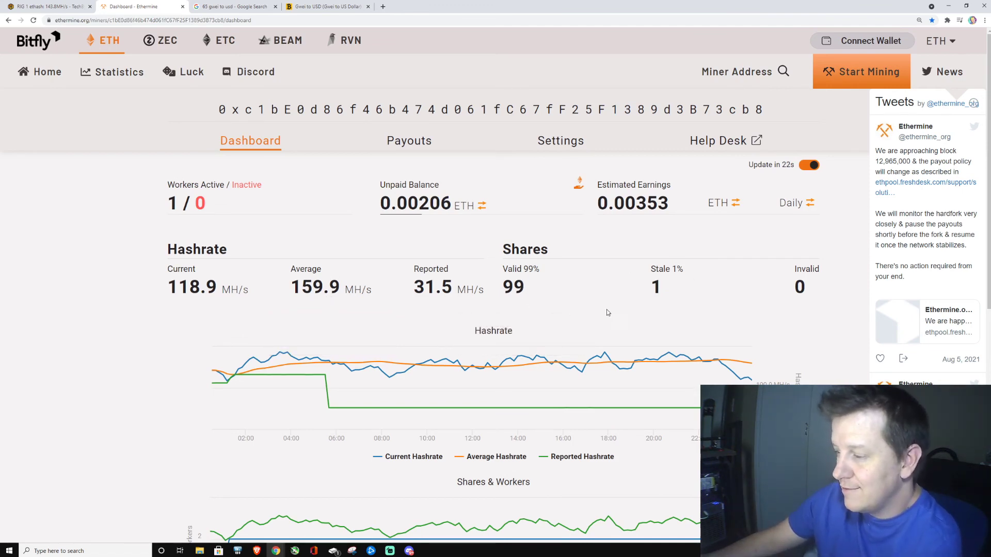
scroll(597, 312, down, 8)
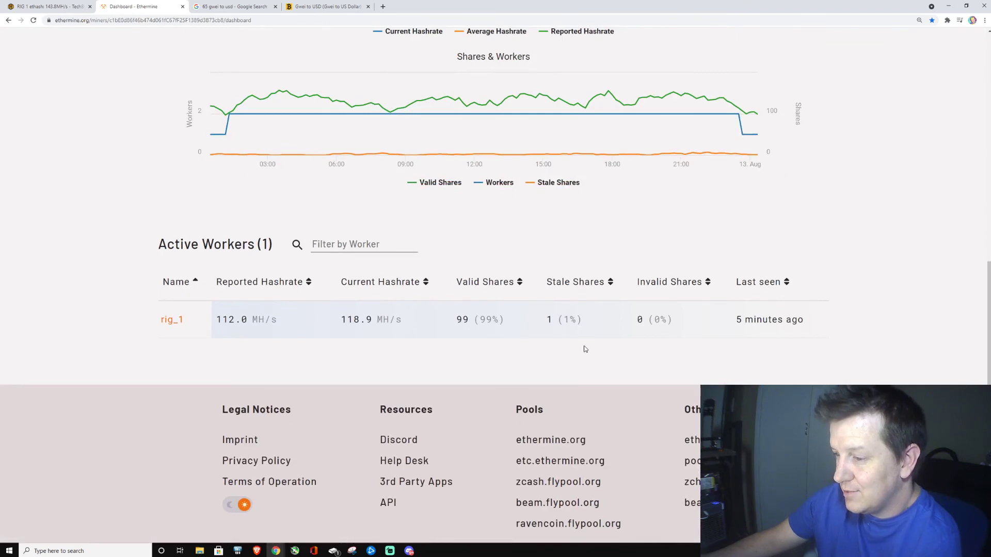
scroll(583, 346, up, 8)
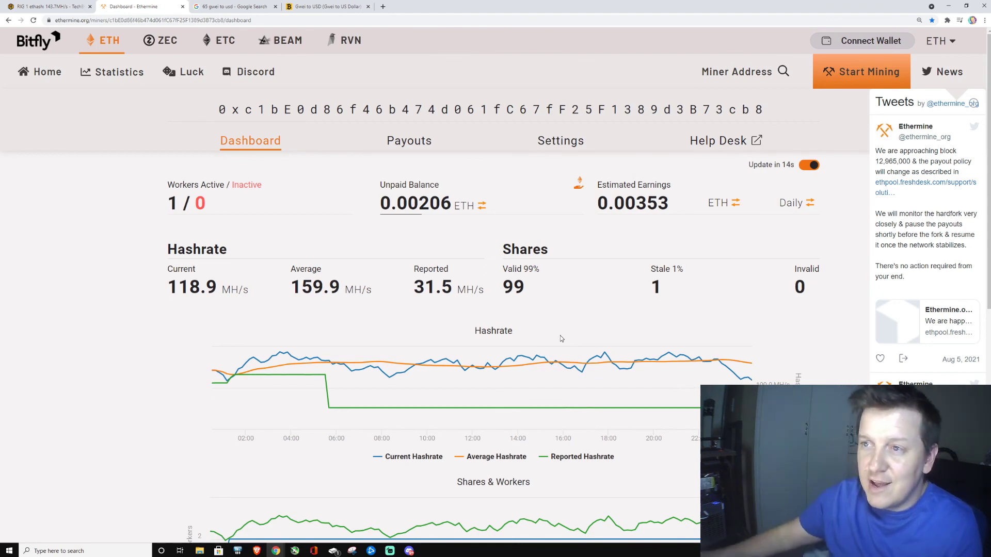
click(409, 140)
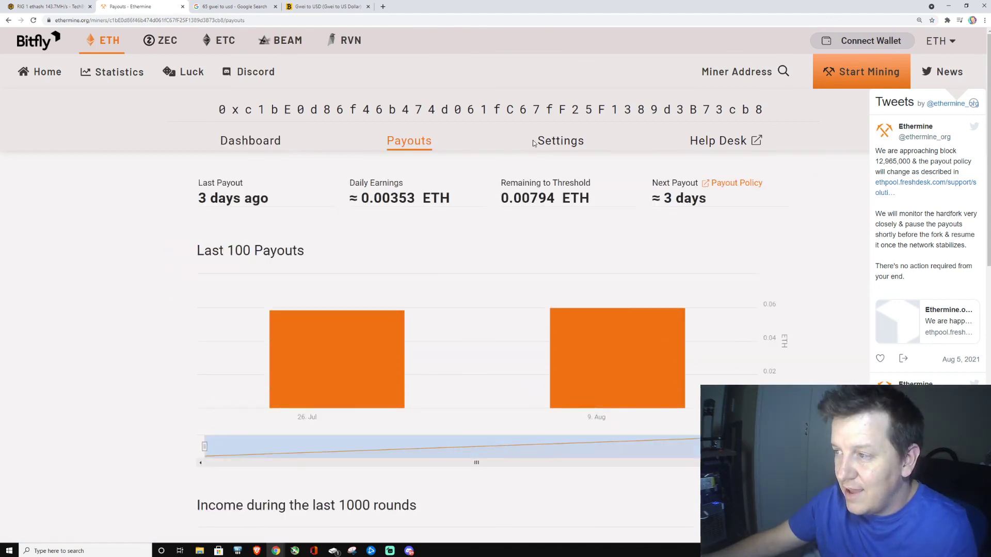
click(559, 142)
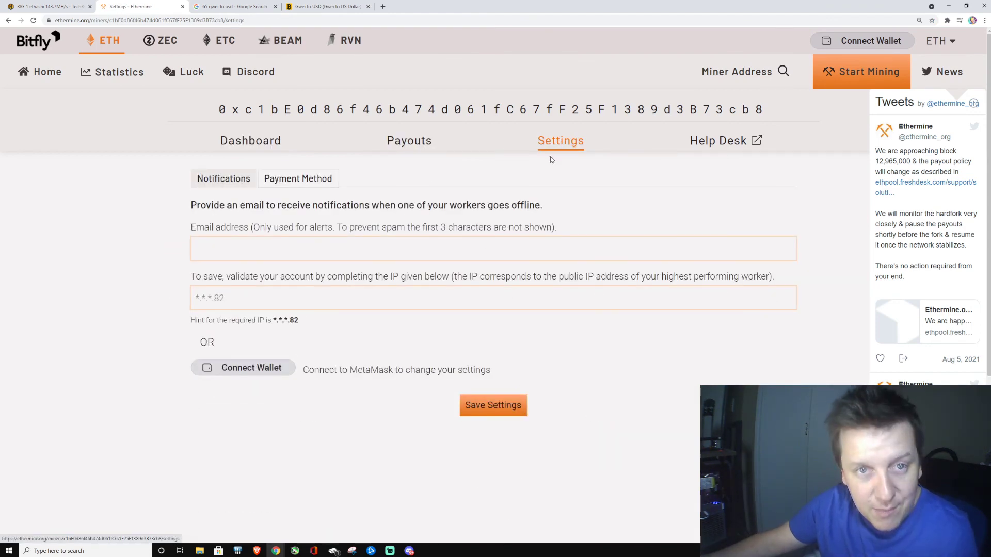